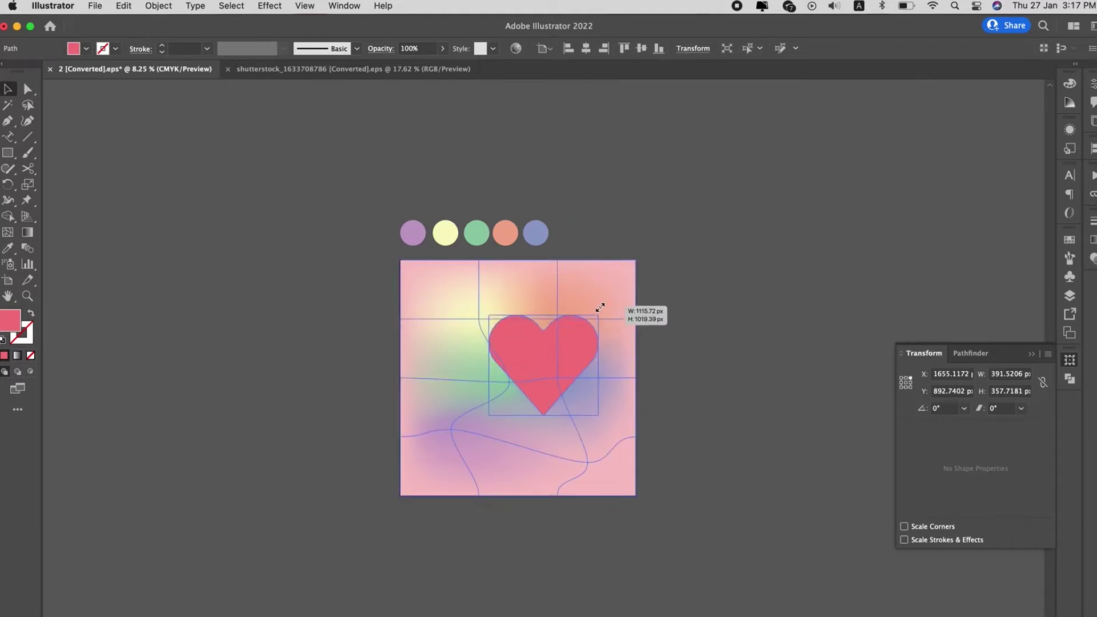
# Step: Enlarge the pink heart to fill most of the square and centre it
pyautogui.moveTo(562, 351); pyautogui.dragTo(621, 294)
pyautogui.moveTo(583, 331); pyautogui.dragTo(554, 348)
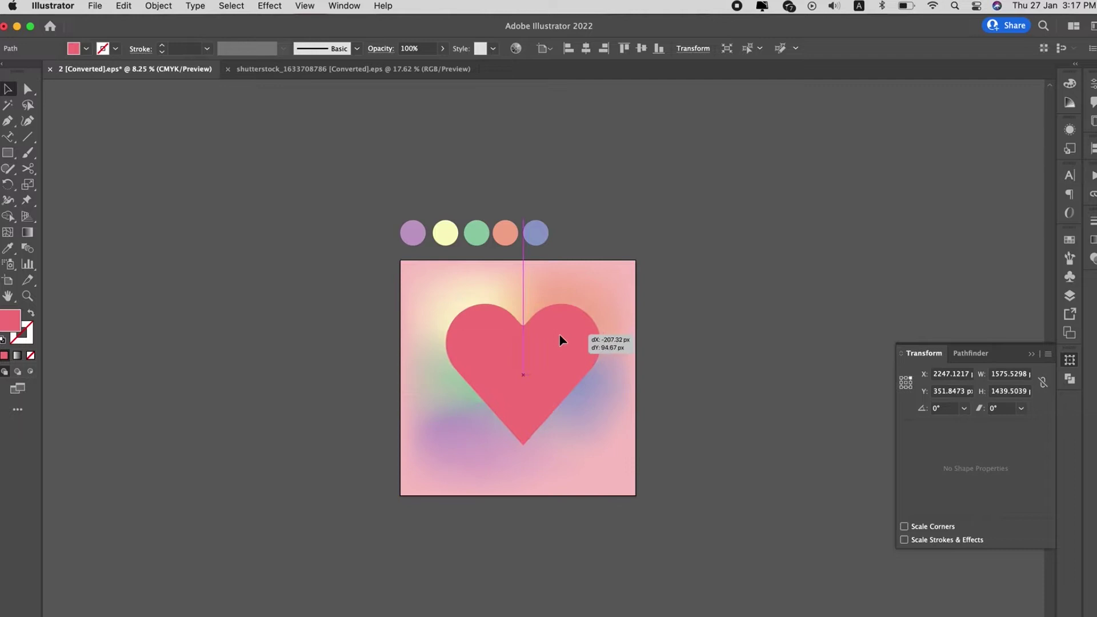
pyautogui.moveTo(591, 313); pyautogui.dragTo(626, 287)
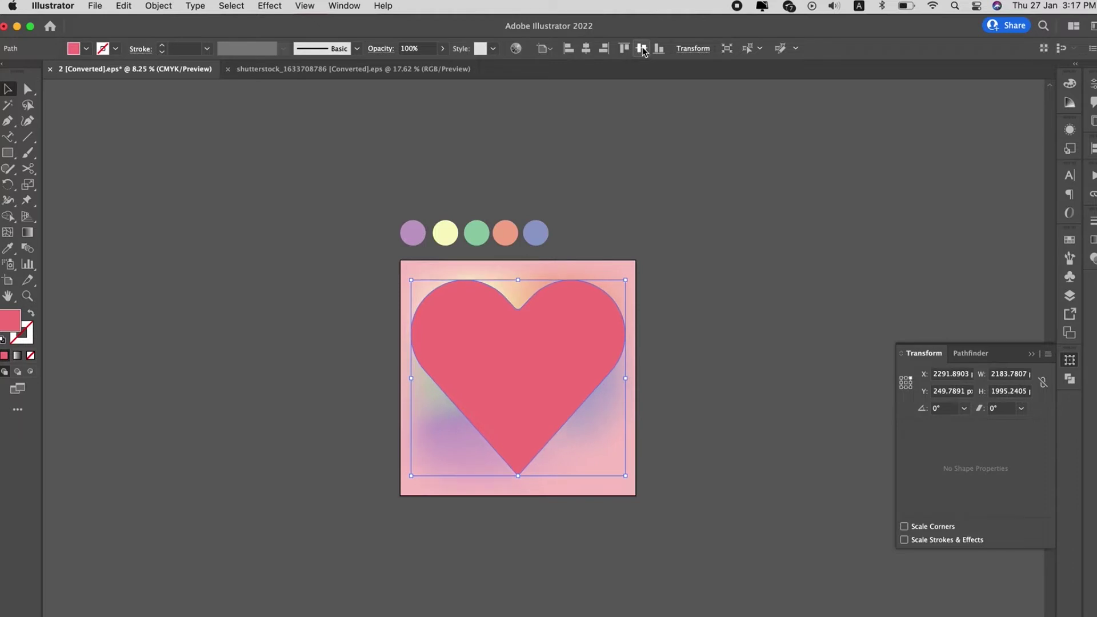
pyautogui.click(673, 225)
# Step: Cut a smaller heart copy from its centre with Pathfinder Minus Front
pyautogui.click(571, 399)
pyautogui.moveTo(625, 281); pyautogui.dragTo(608, 304)
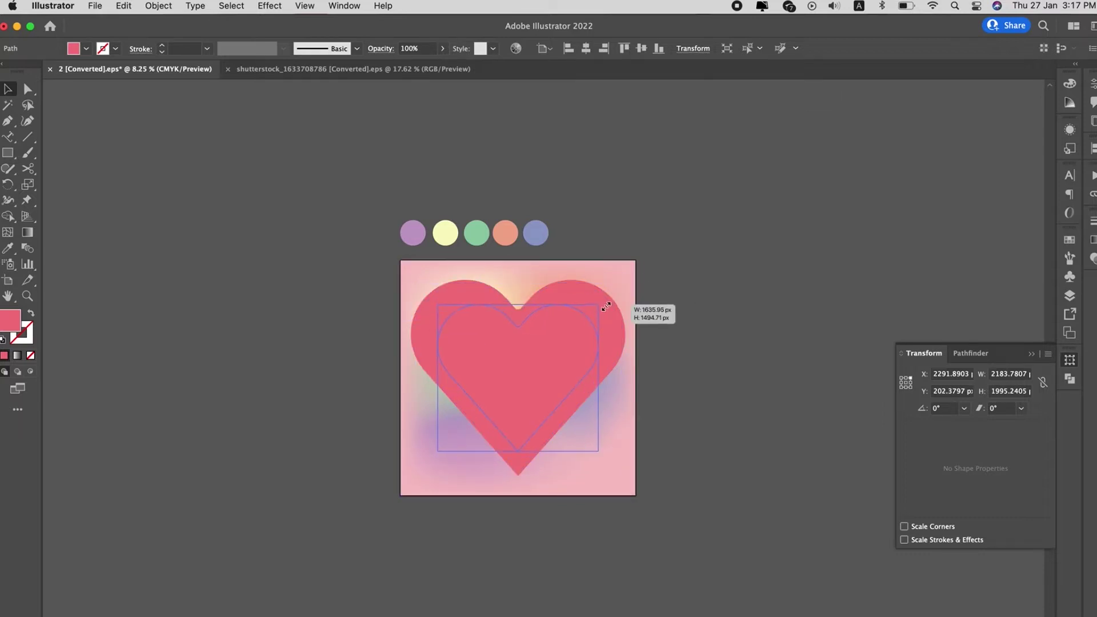
pyautogui.moveTo(608, 304); pyautogui.dragTo(610, 303)
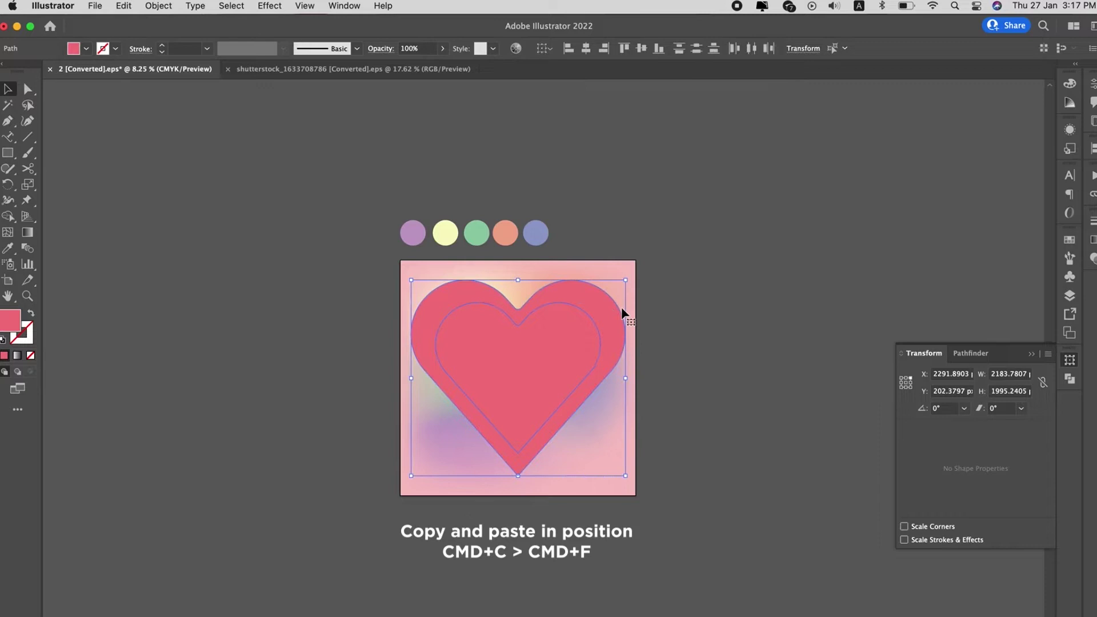
pyautogui.click(1069, 378)
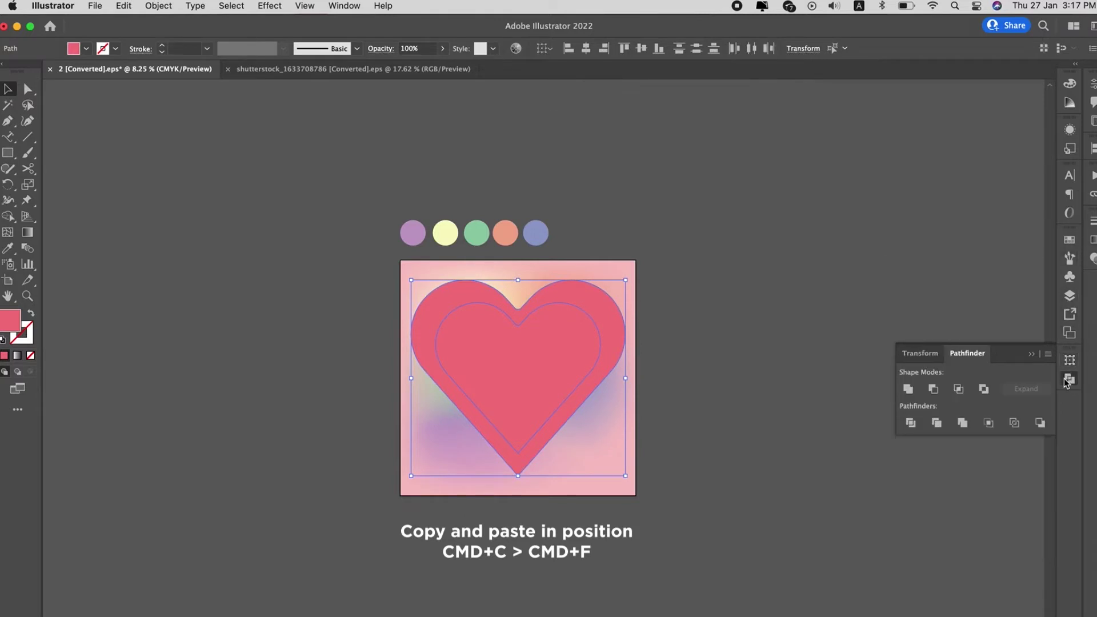
pyautogui.click(933, 389)
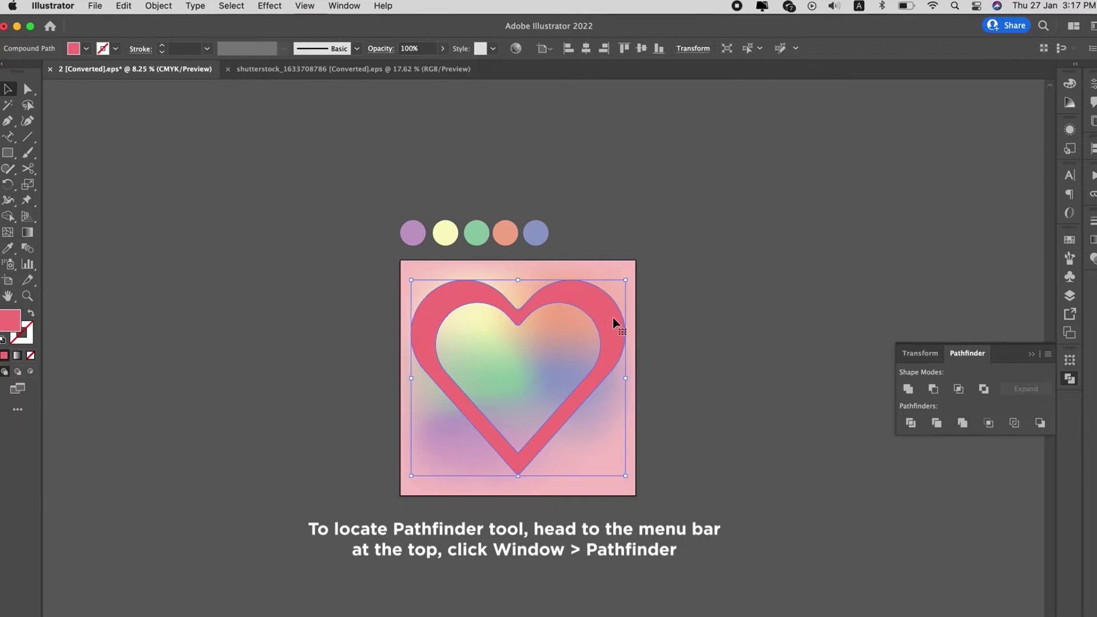
pyautogui.keyDown('shift'); pyautogui.click(626, 300); pyautogui.keyUp('shift')
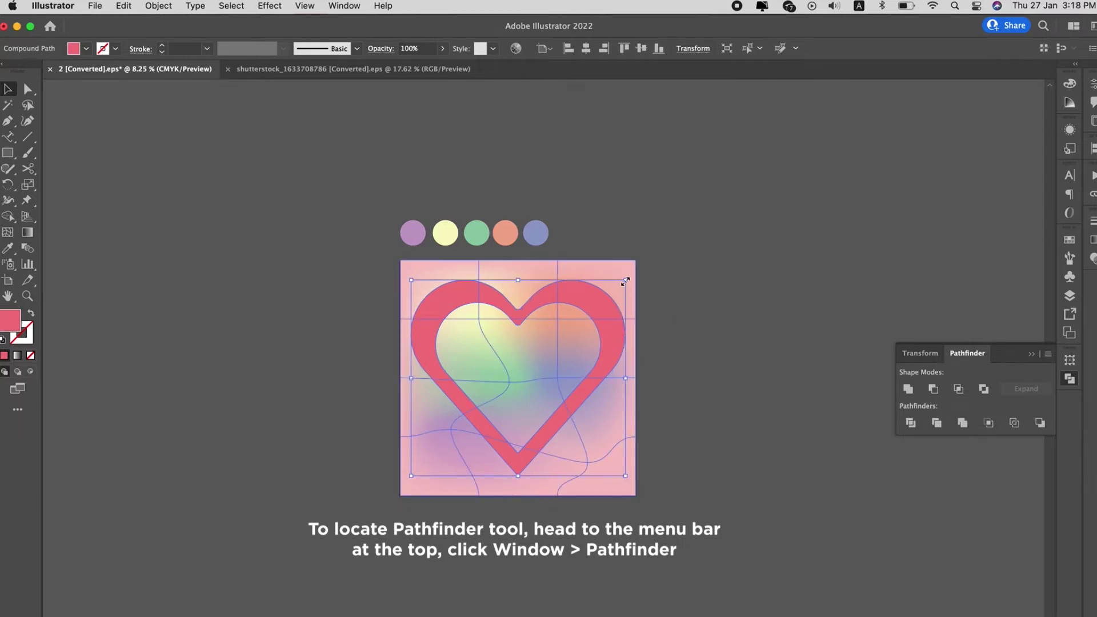
# Step: Apply the 3D Inflate effect to the pink heart outline
pyautogui.click(269, 5)
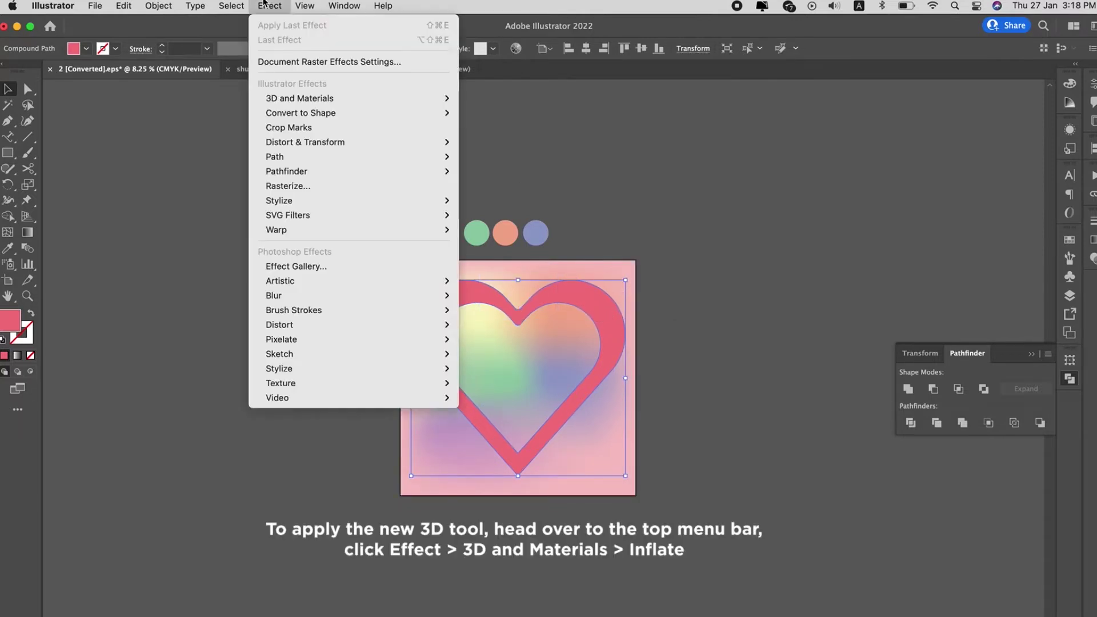
pyautogui.moveTo(299, 98)
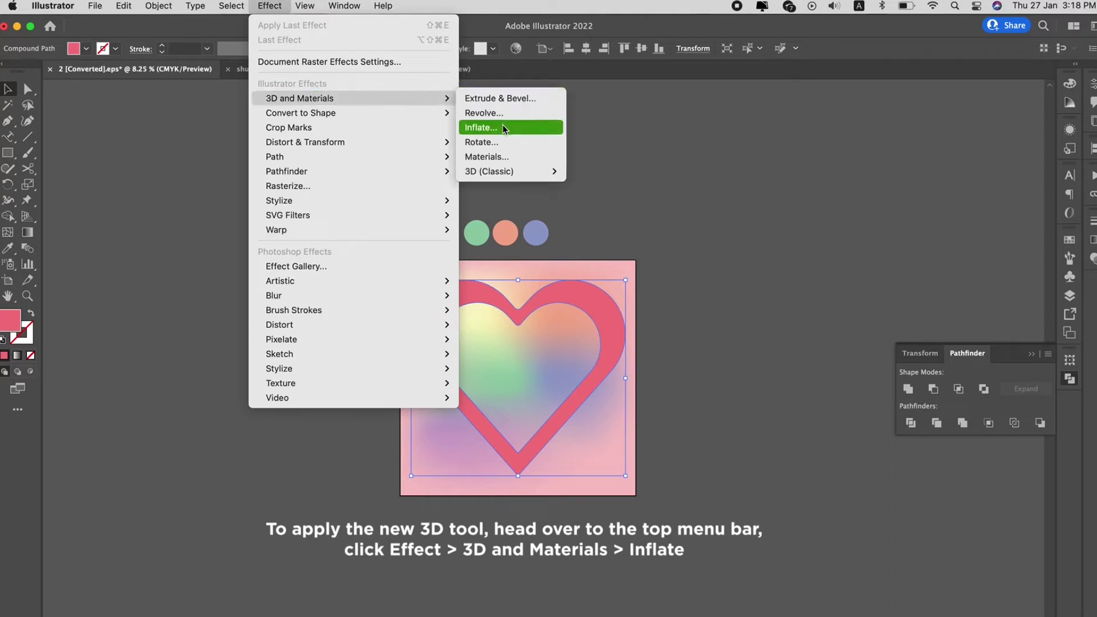
pyautogui.click(504, 128)
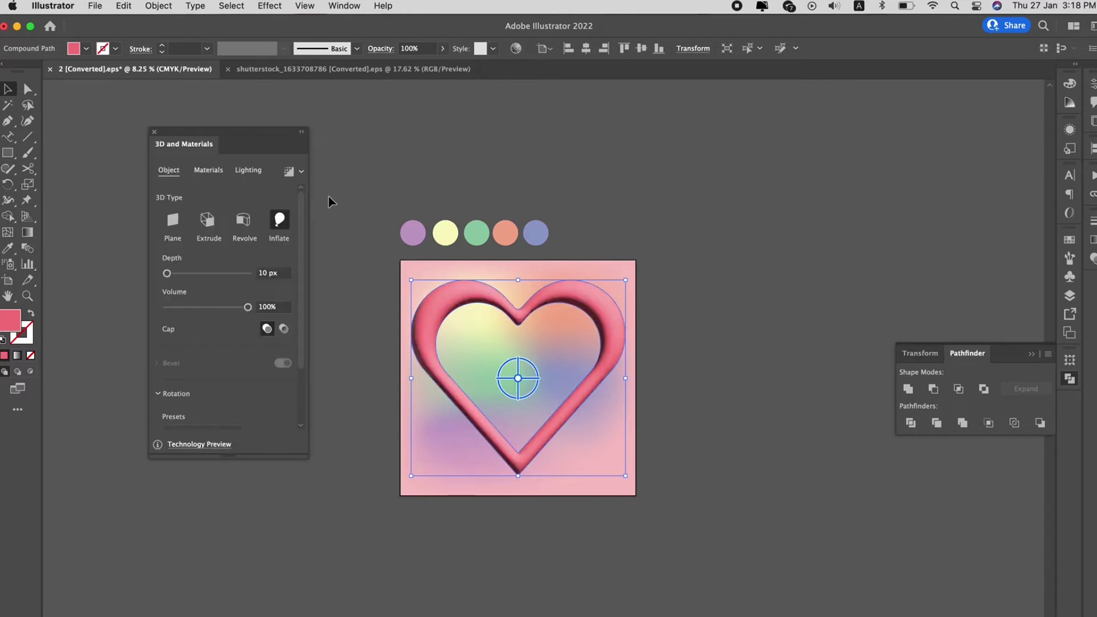
pyautogui.moveTo(246, 133); pyautogui.dragTo(313, 134)
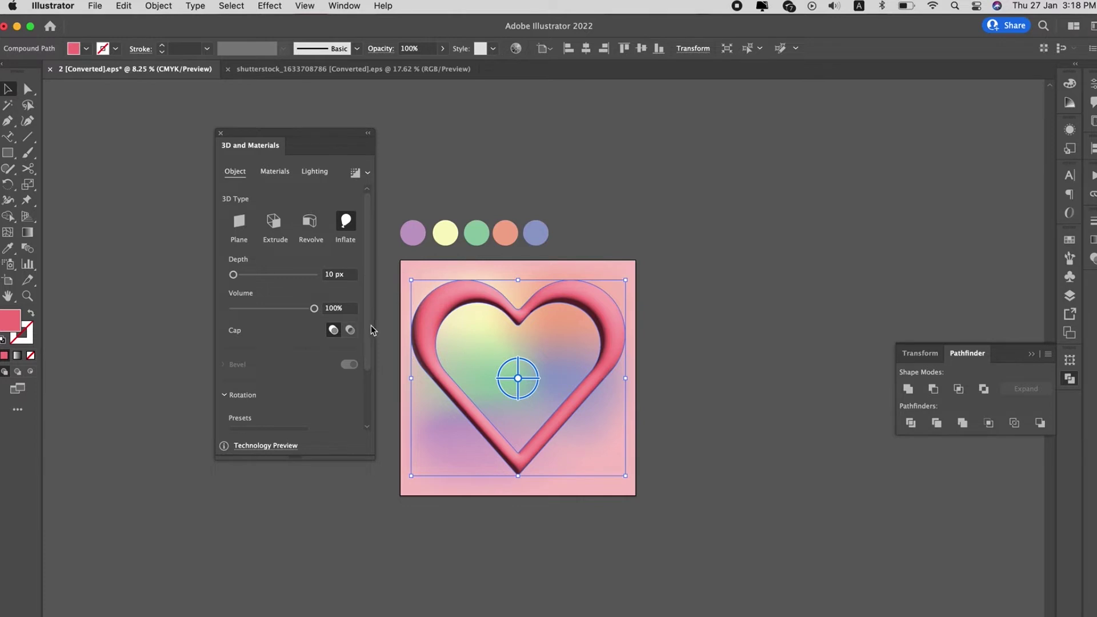
pyautogui.moveTo(371, 331); pyautogui.dragTo(368, 384)
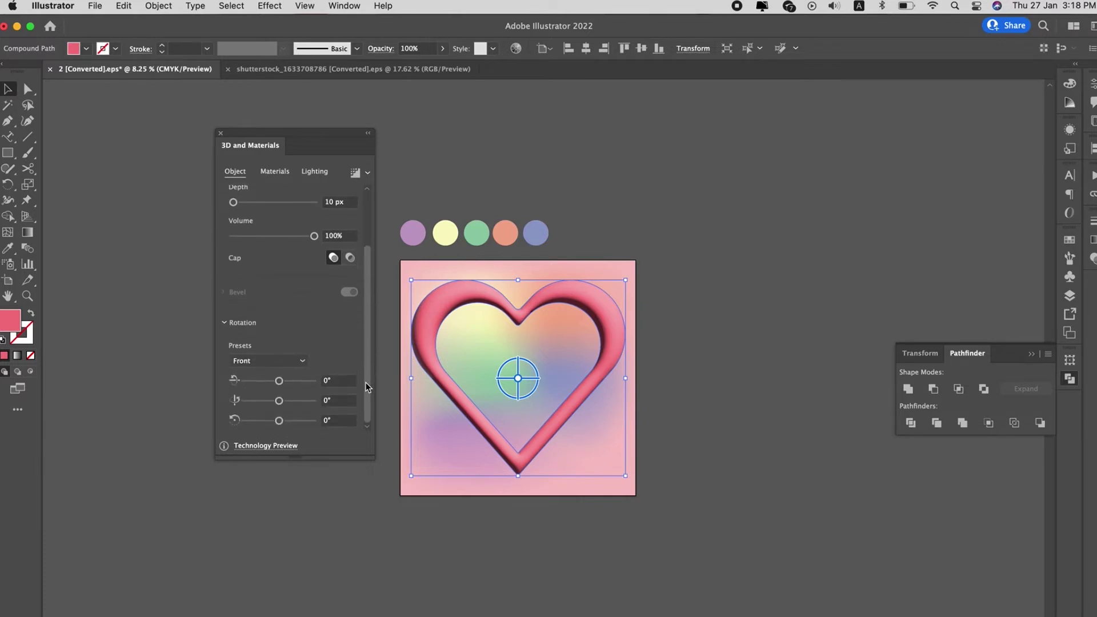
# Step: Set the heart's 3D material to Metallic 0.2 and Roughness 0.2
pyautogui.click(285, 175)
pyautogui.moveTo(234, 420); pyautogui.dragTo(249, 422)
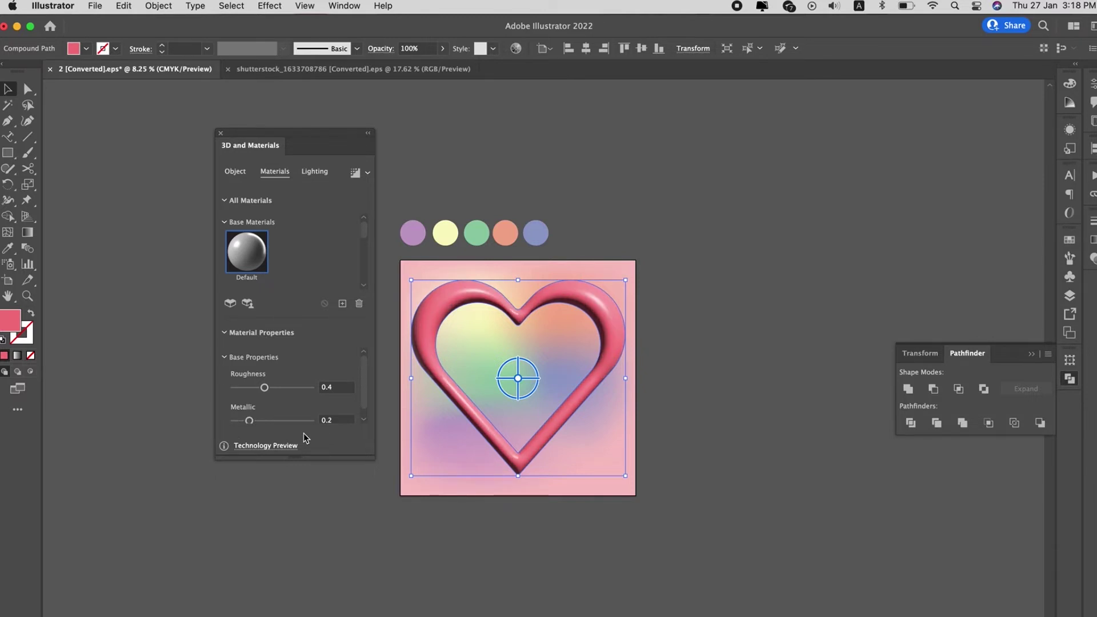
pyautogui.moveTo(263, 386); pyautogui.dragTo(250, 388)
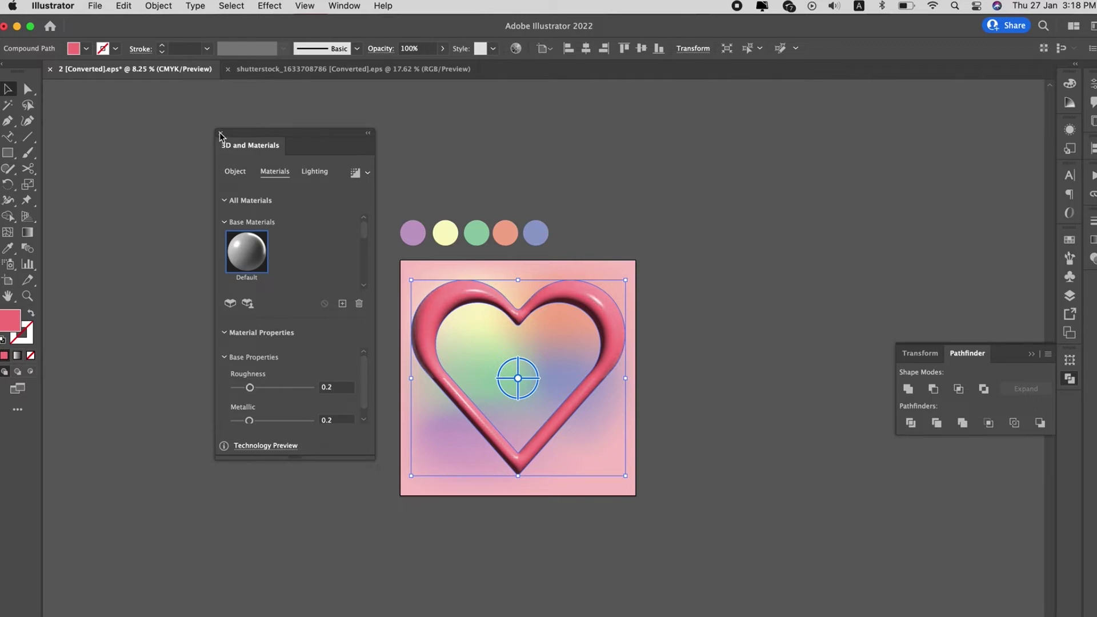
pyautogui.click(221, 135)
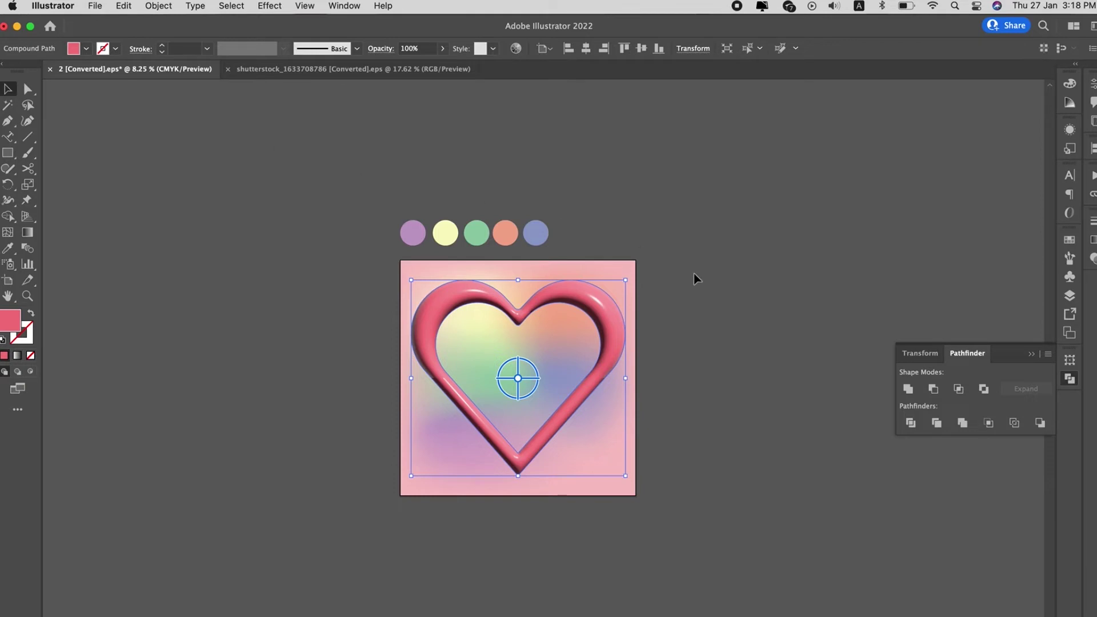
pyautogui.click(615, 319)
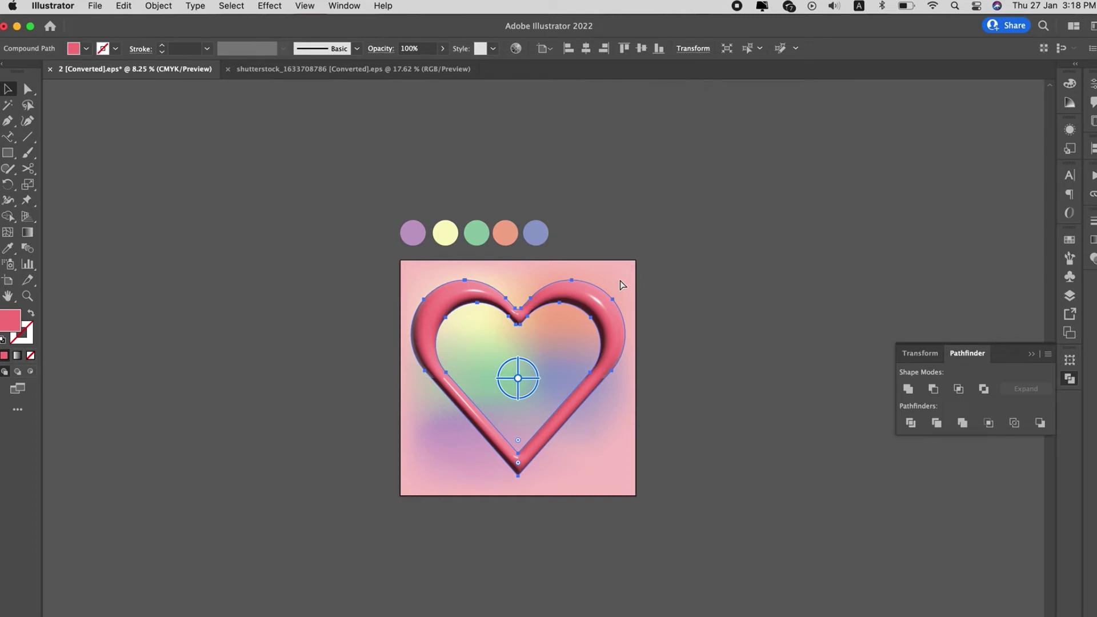
# Step: Nest a smaller heart copy inside the pink ring and colour it blue
pyautogui.click(621, 281)
pyautogui.moveTo(626, 281); pyautogui.dragTo(591, 318)
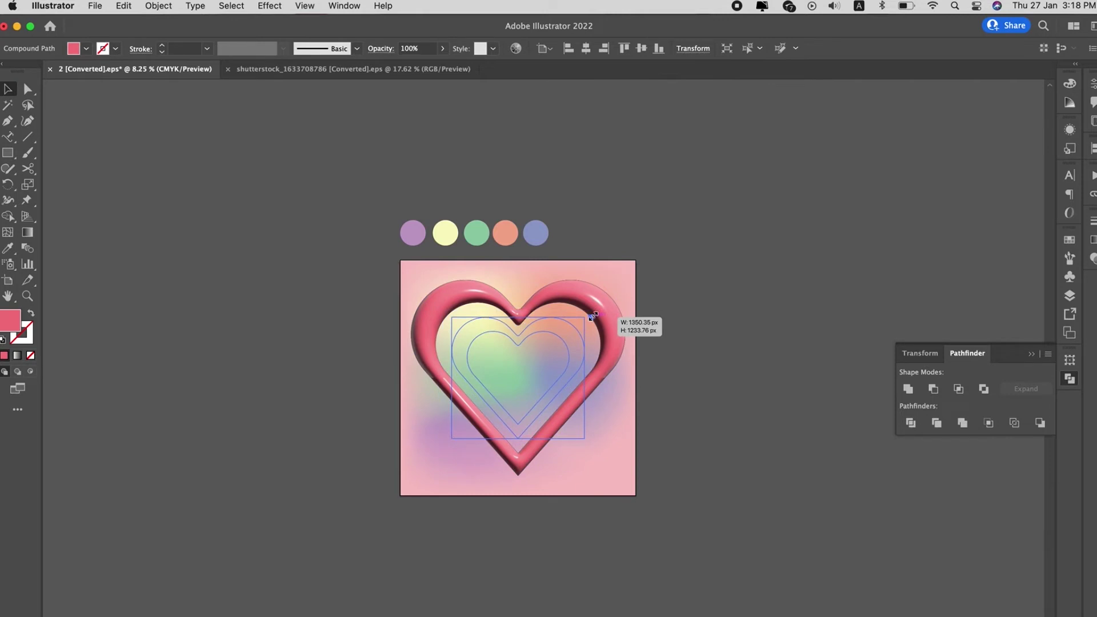
pyautogui.moveTo(591, 317); pyautogui.dragTo(591, 317)
pyautogui.press('i')
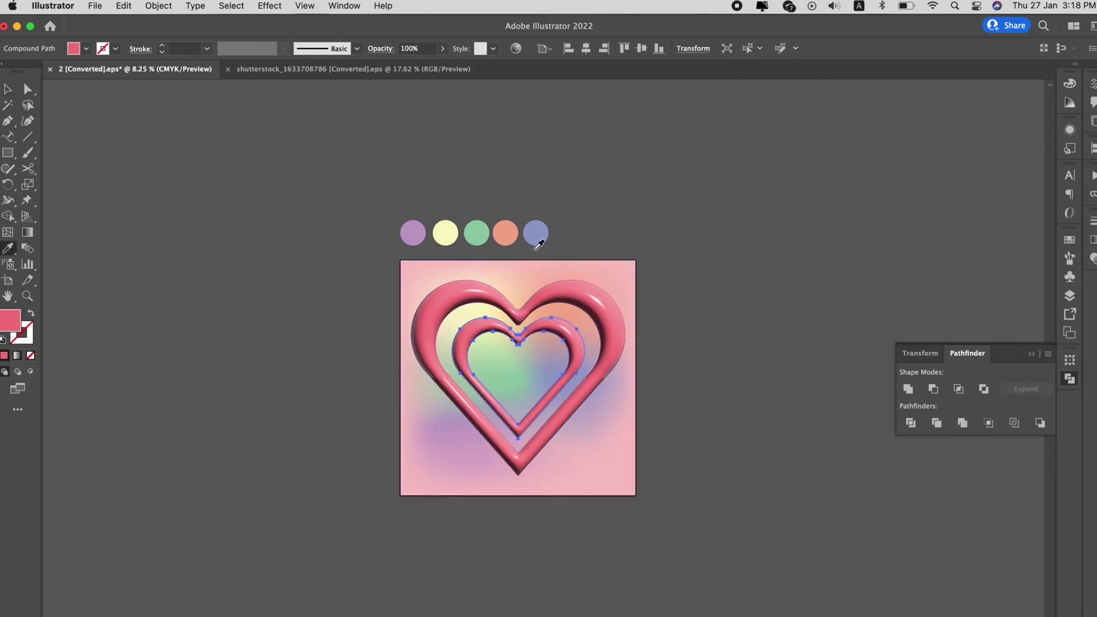
pyautogui.click(537, 242)
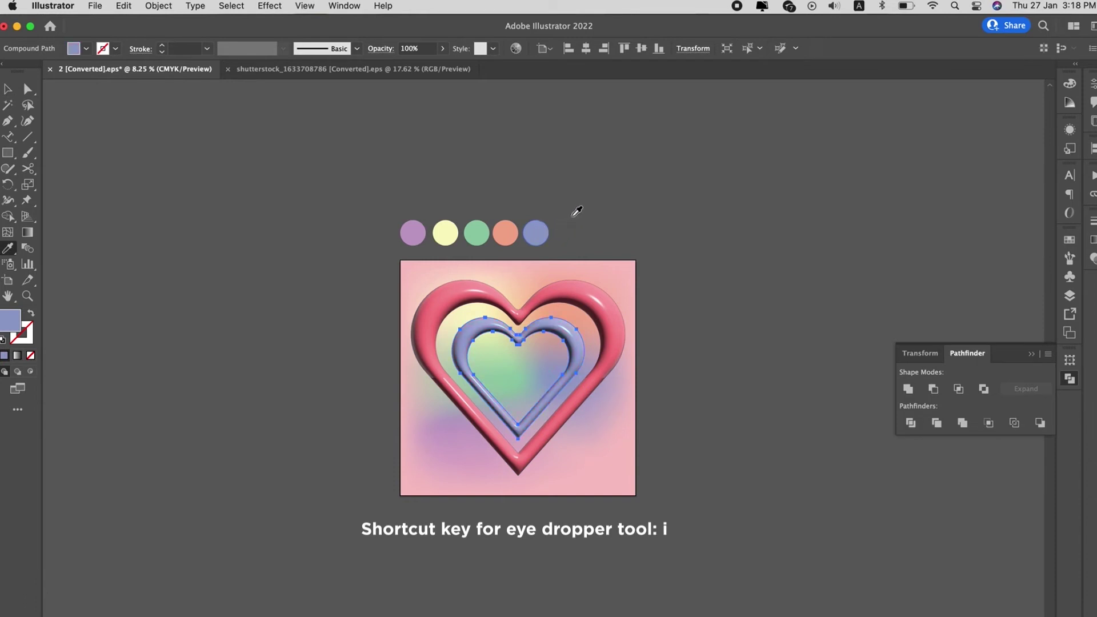
pyautogui.press('v')
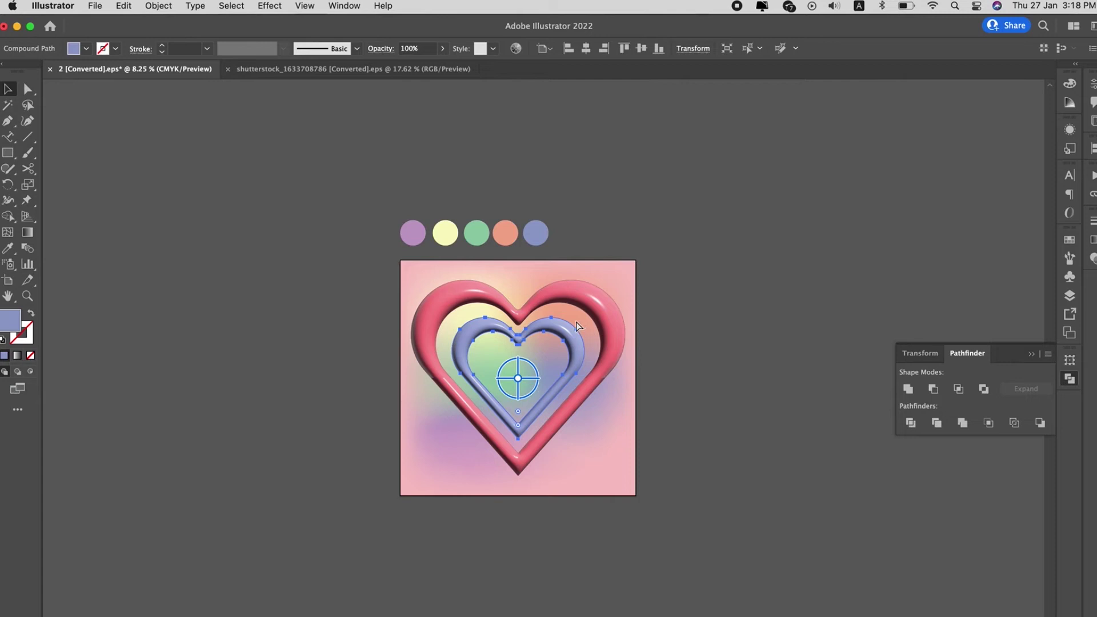
# Step: Add an even smaller heart inside the blue one, coloured green
pyautogui.click(576, 325)
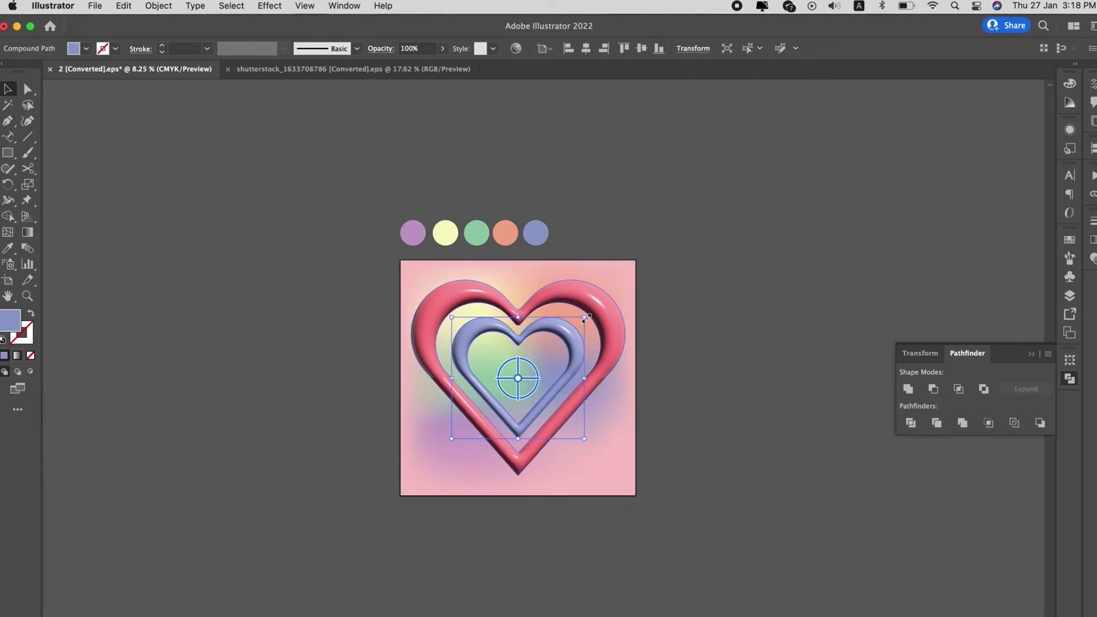
pyautogui.moveTo(584, 317); pyautogui.dragTo(562, 342)
pyautogui.press('i')
pyautogui.click(479, 226)
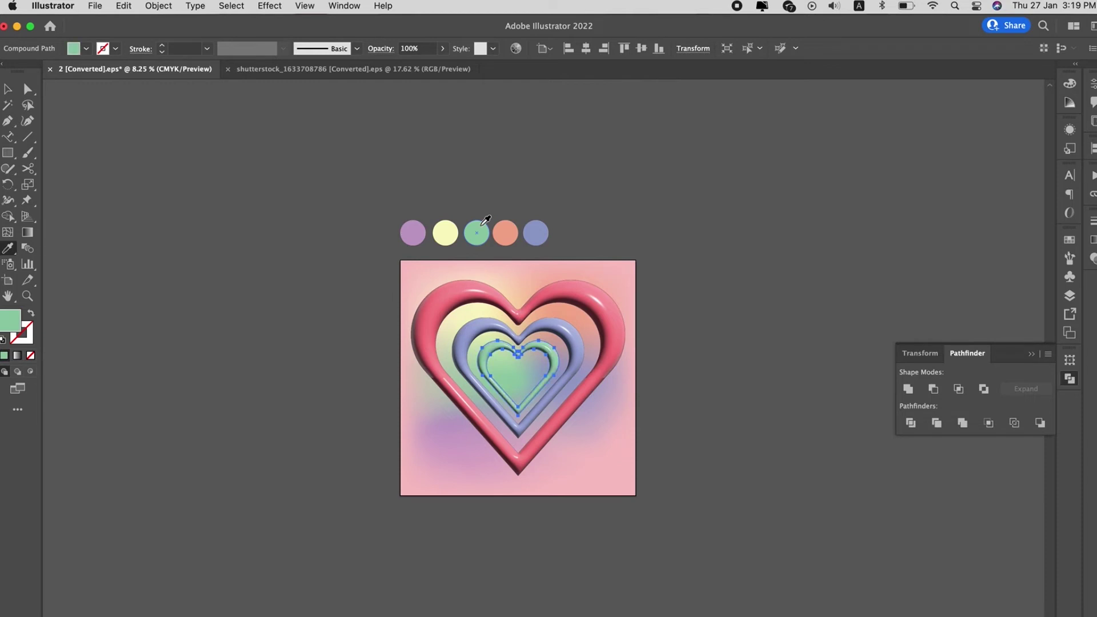
pyautogui.press('v')
pyautogui.click(570, 318)
pyautogui.click(551, 358)
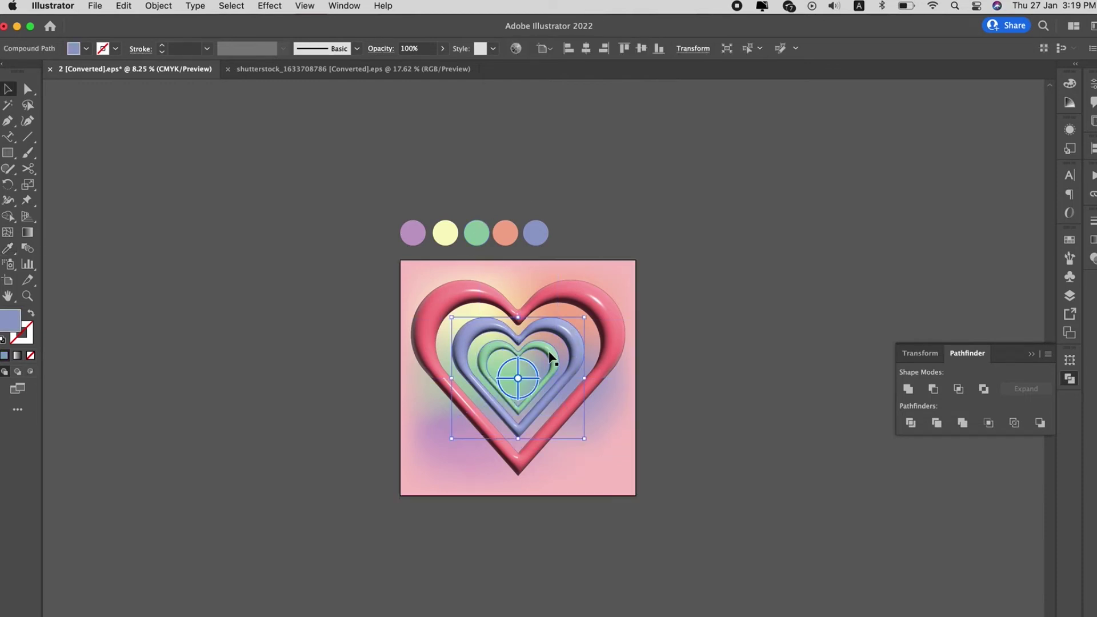
pyautogui.keyDown('shift'); pyautogui.click(531, 368); pyautogui.keyUp('shift')
# Step: Scale the inner heart copies and colour the next inner heart purple
pyautogui.moveTo(583, 318); pyautogui.dragTo(596, 313)
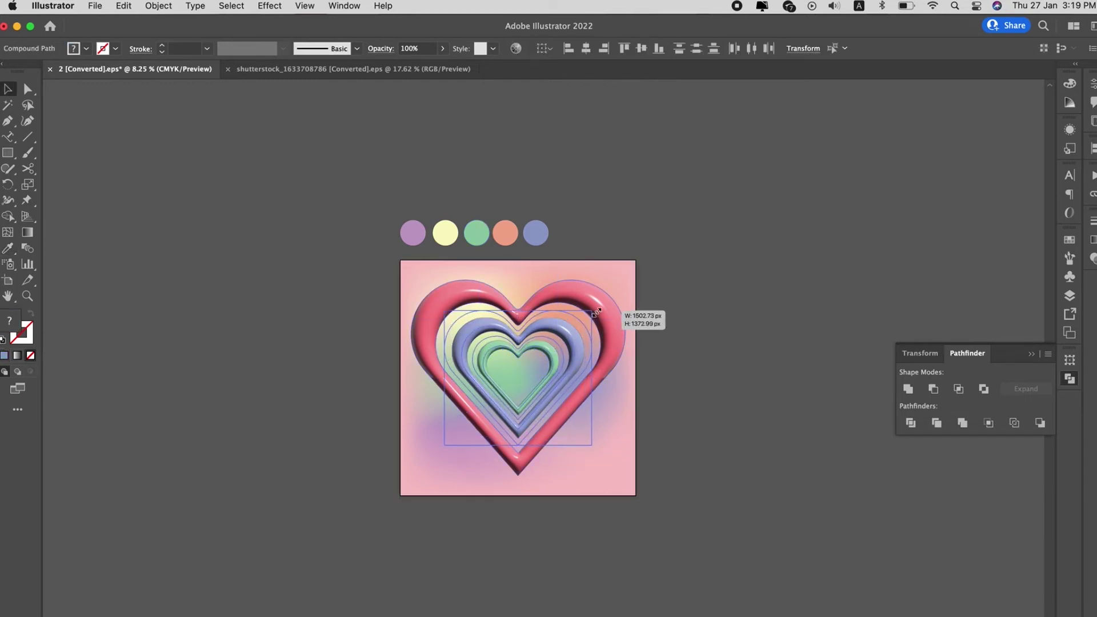
pyautogui.moveTo(765, 306); pyautogui.dragTo(763, 309)
pyautogui.click(764, 309)
pyautogui.click(563, 357)
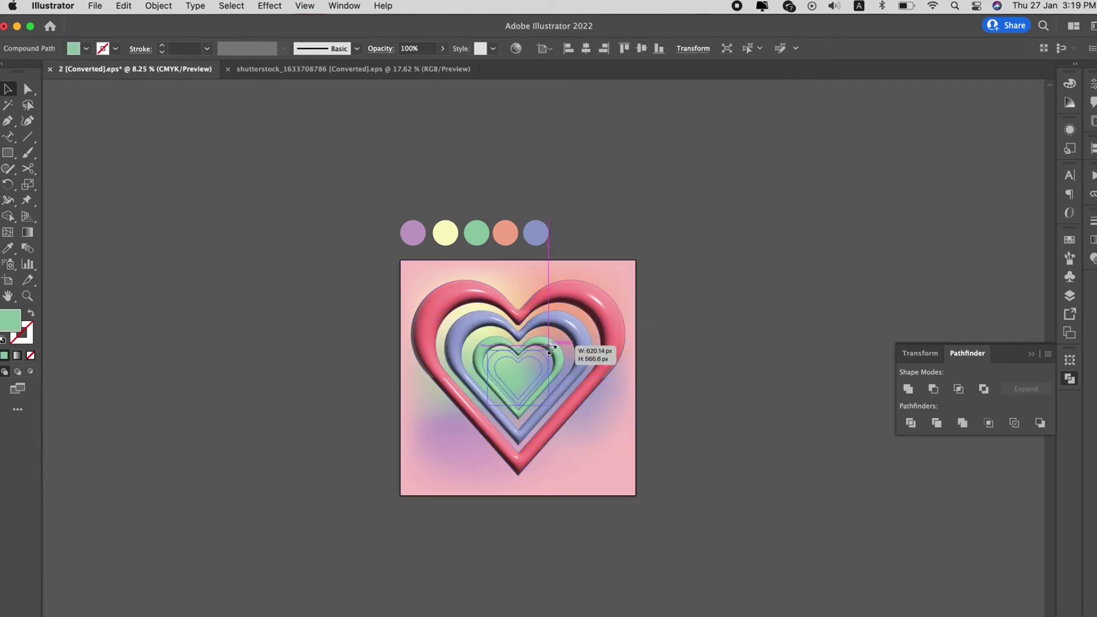
pyautogui.press('i')
pyautogui.click(412, 233)
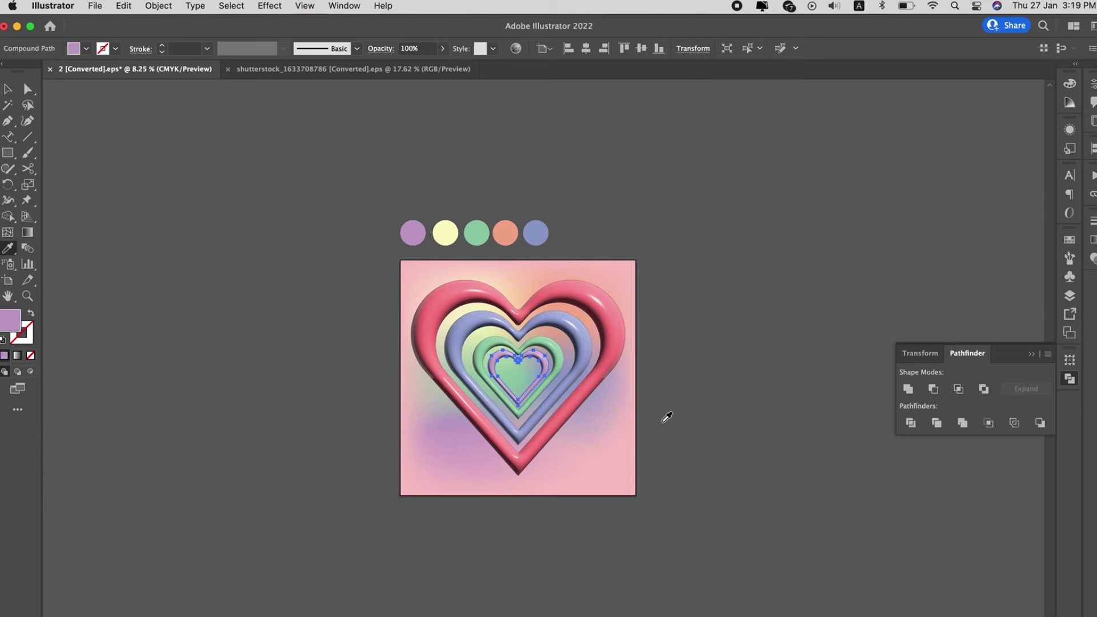
pyautogui.press('v')
pyautogui.click(671, 416)
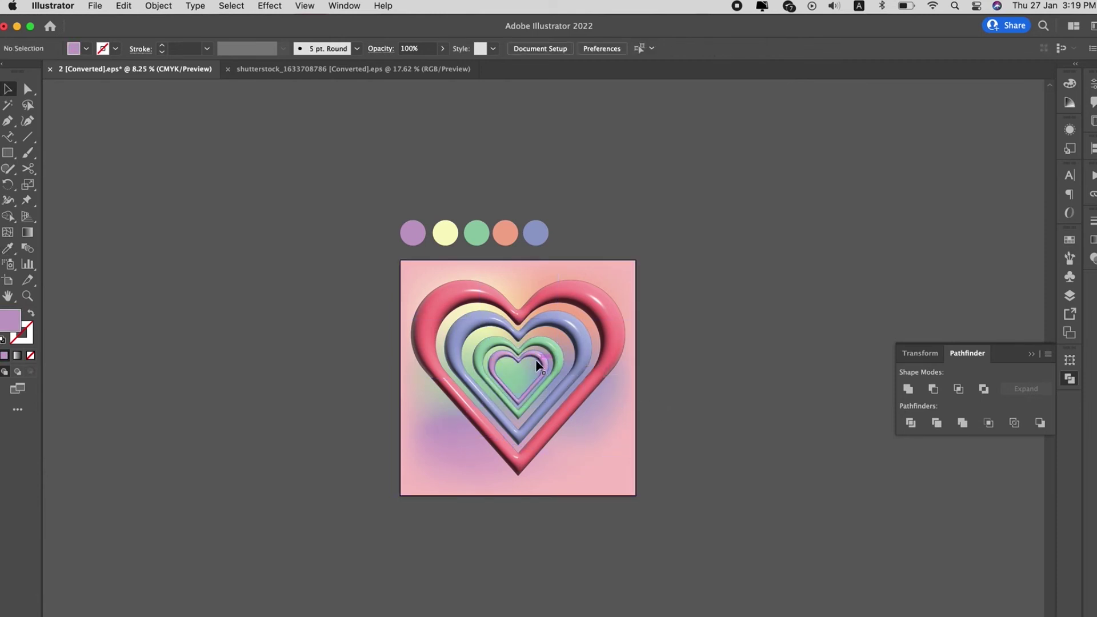
# Step: Resize the innermost heart, colour it yellow, and deselect the artwork
pyautogui.click(541, 366)
pyautogui.moveTo(538, 365); pyautogui.dragTo(540, 358)
pyautogui.press('i')
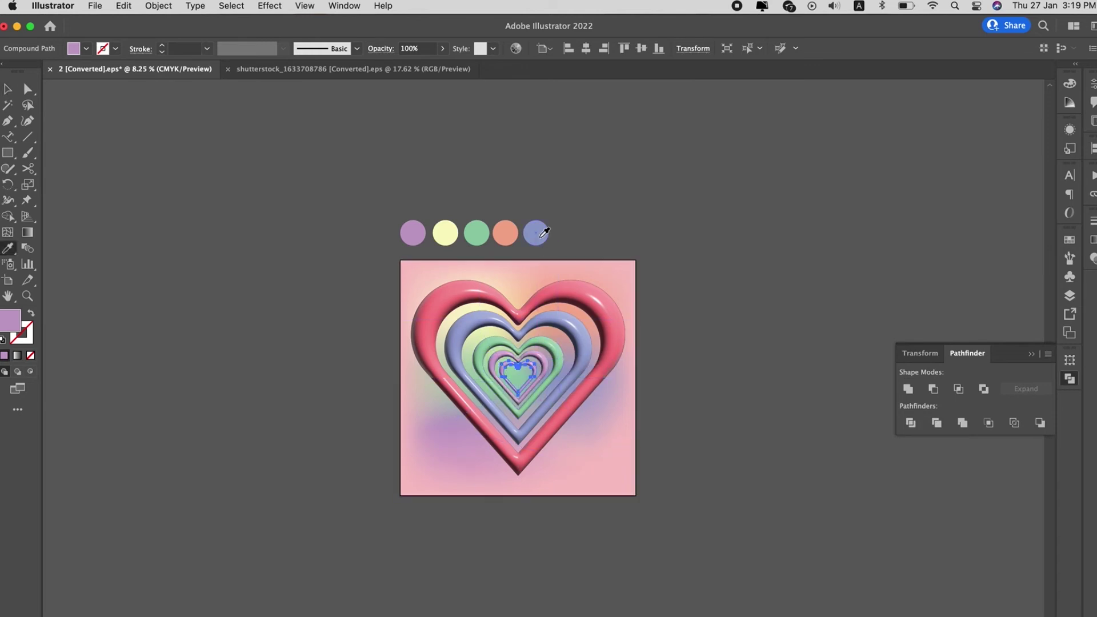
pyautogui.click(442, 237)
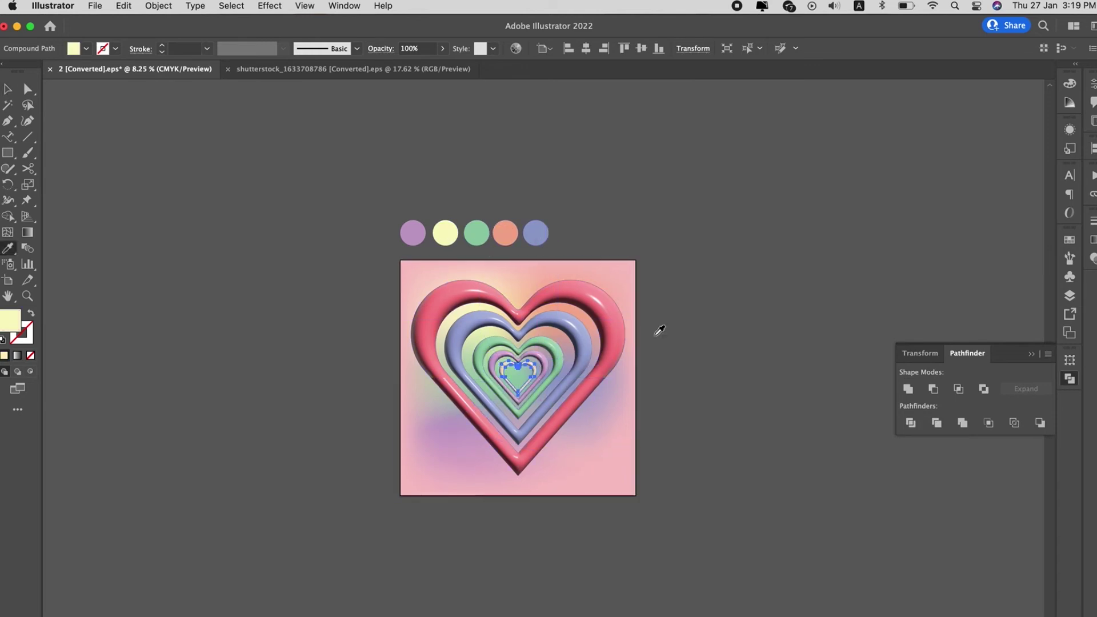
pyautogui.press('v')
pyautogui.click(712, 333)
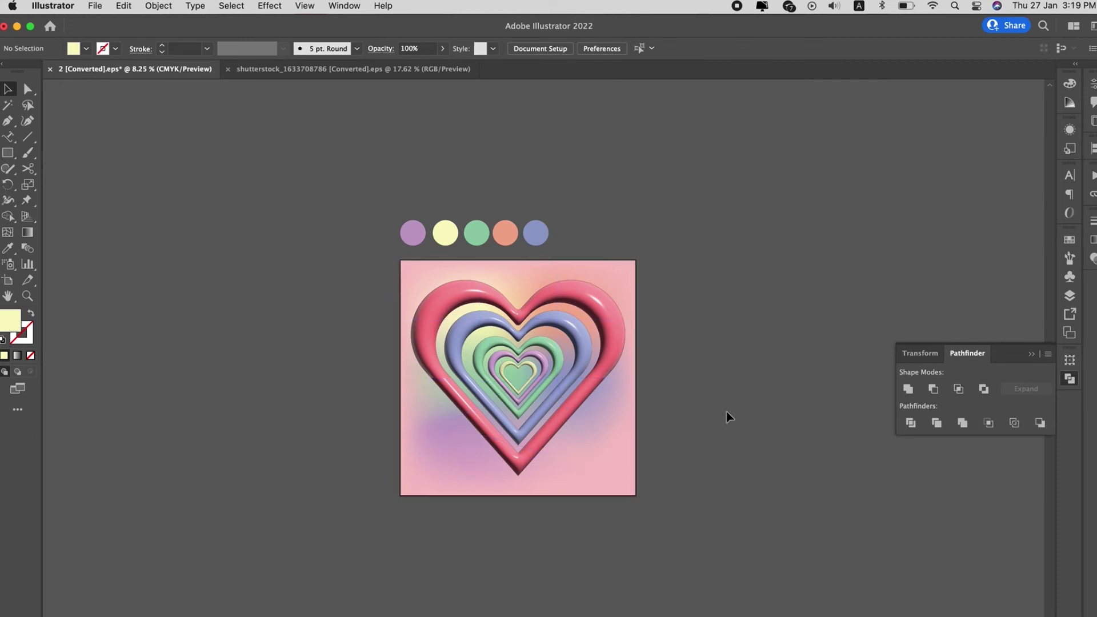